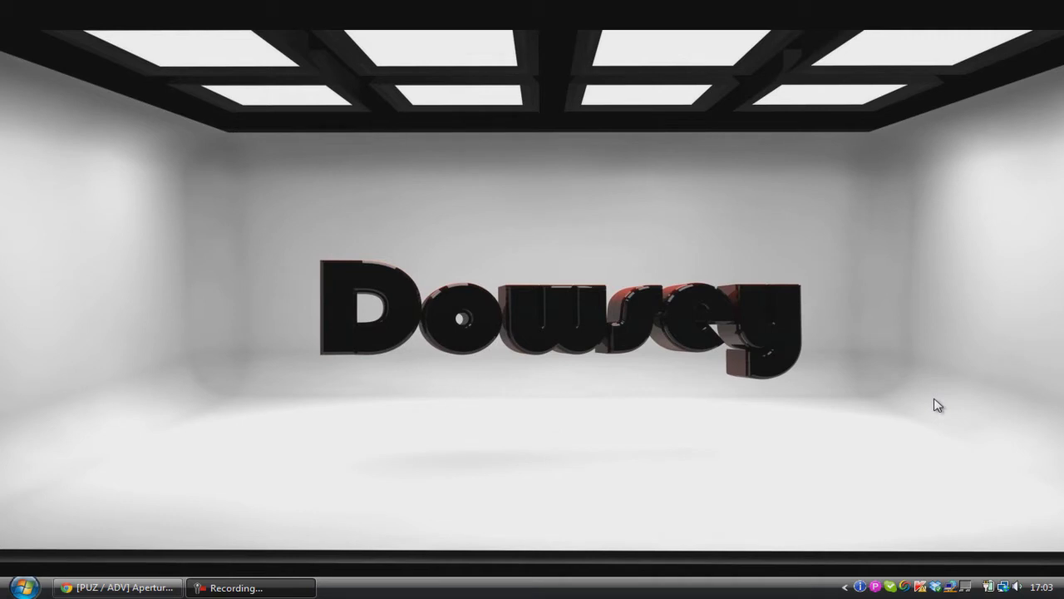
- View the WinRAR downloads page on rarlab.com in the browser, and close that page to return to the Minecraft forum thread
left_click(113, 587)
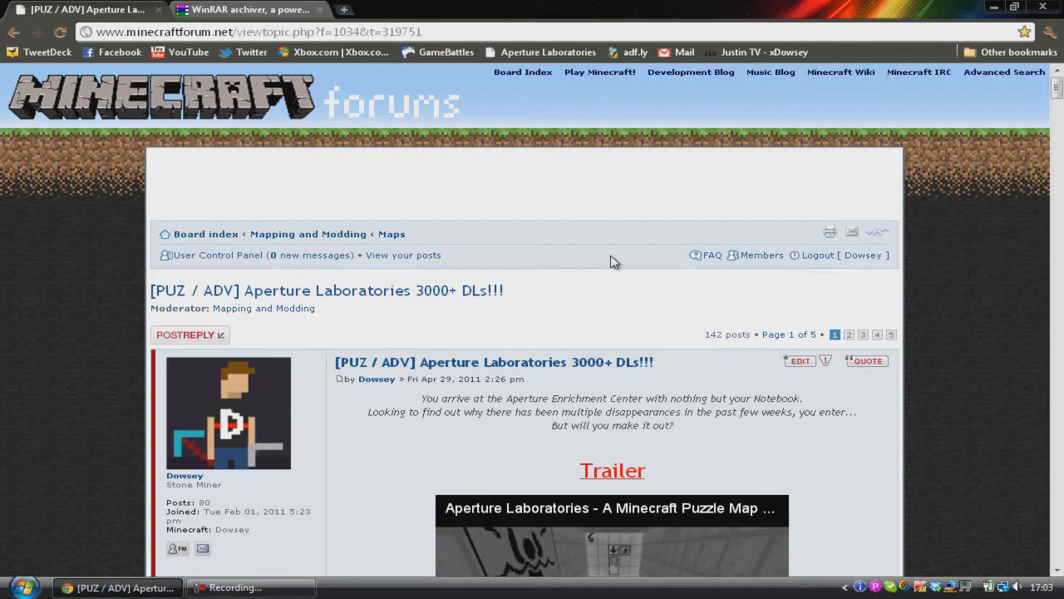
left_click(295, 9)
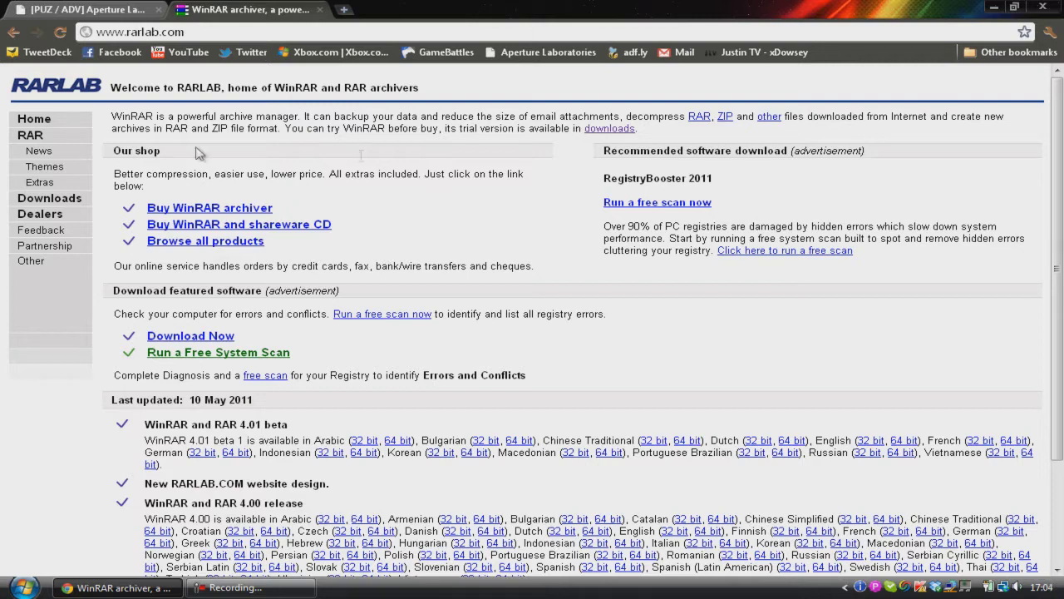
left_click(42, 203)
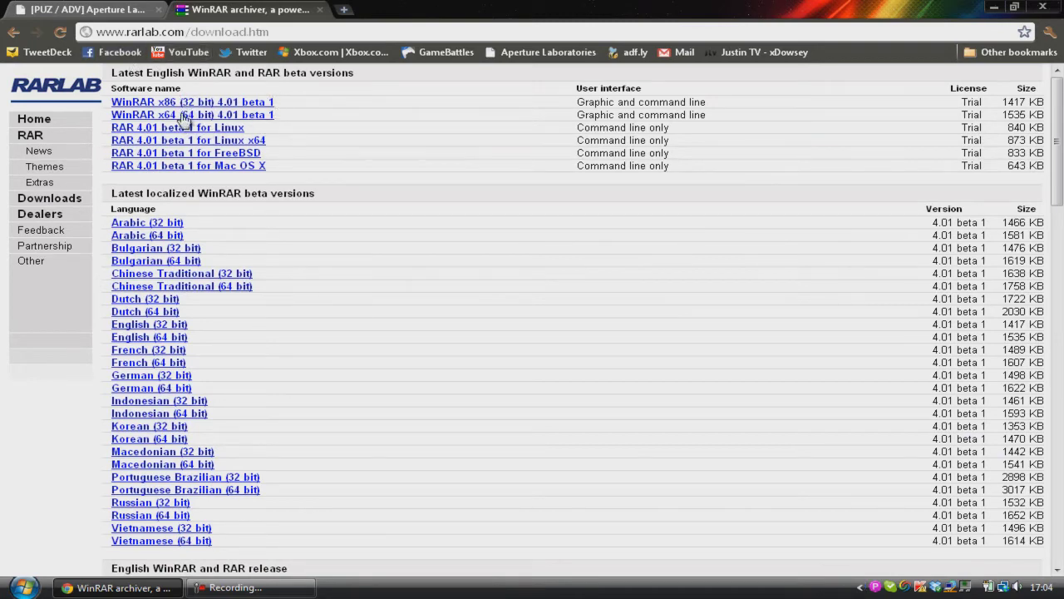
left_click(319, 9)
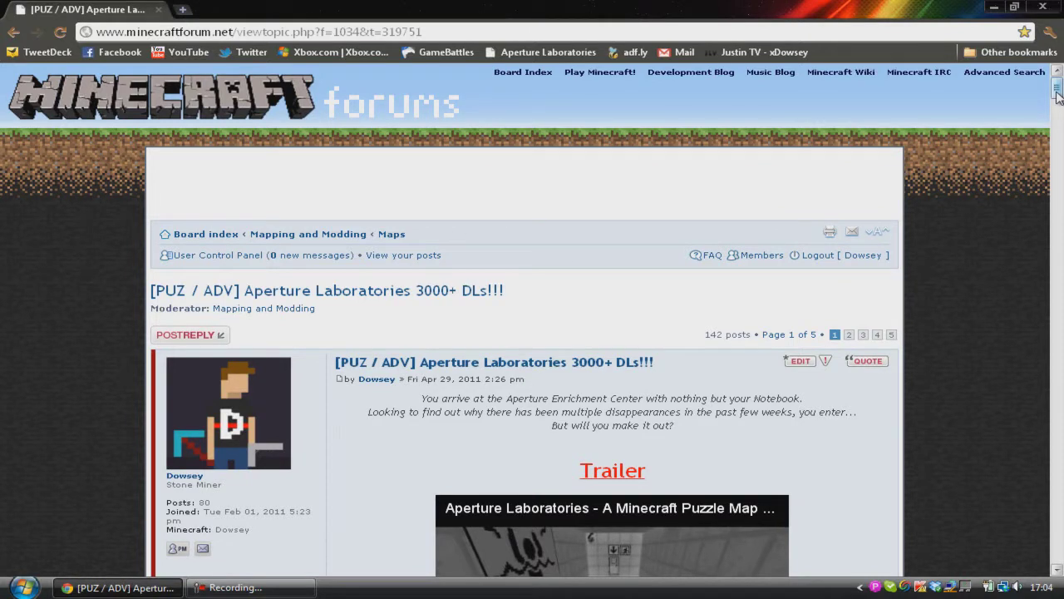
- Download Aperture Laboratories V 1.3 through the thread's Ad Download link, skipping the AdF.ly advertisement
left_click_drag(1057, 96, 1058, 134)
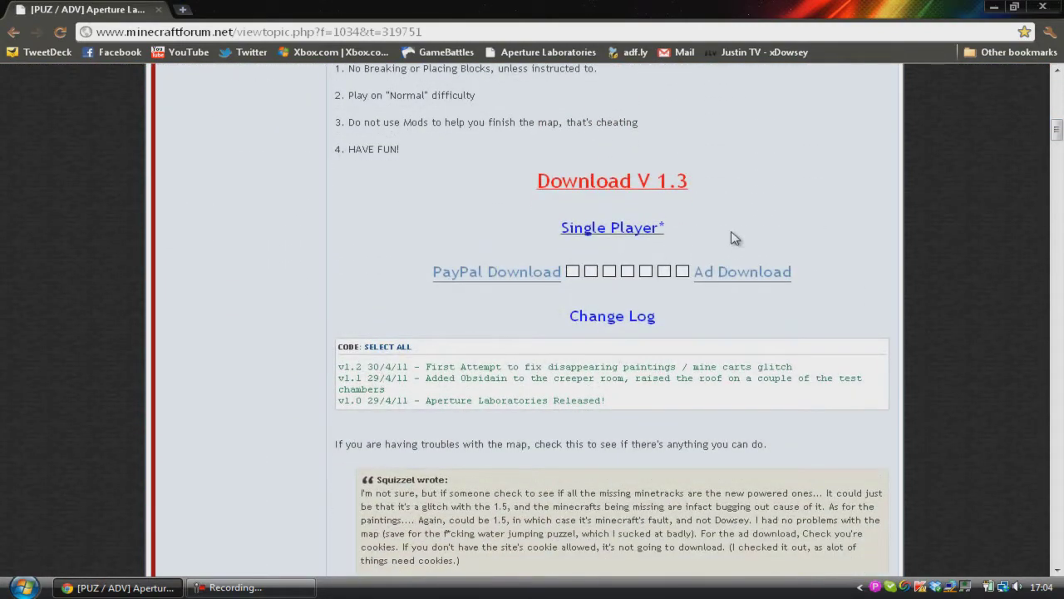
left_click(732, 272)
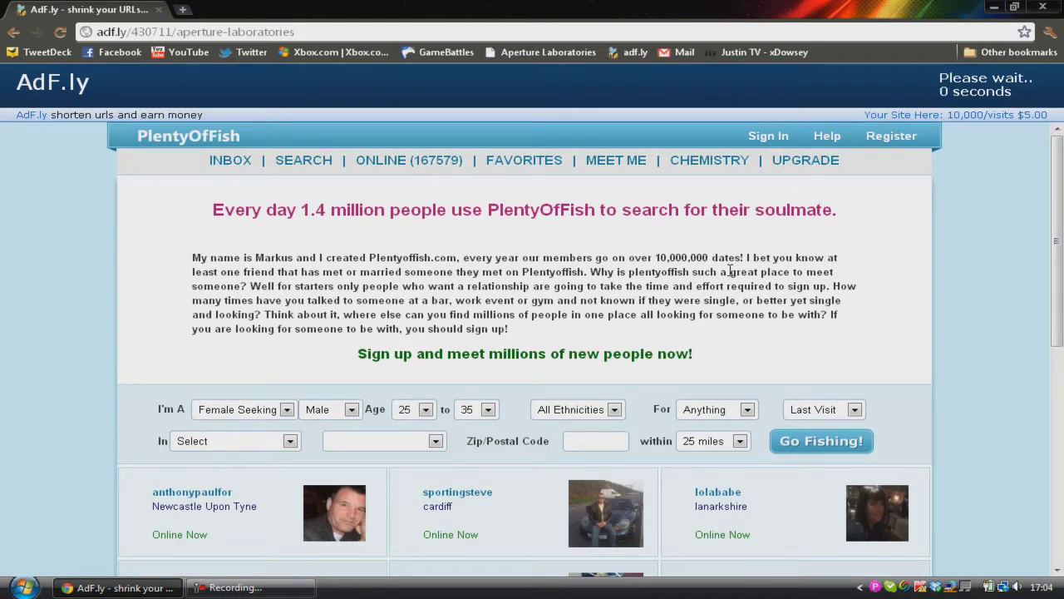
left_click(1030, 87)
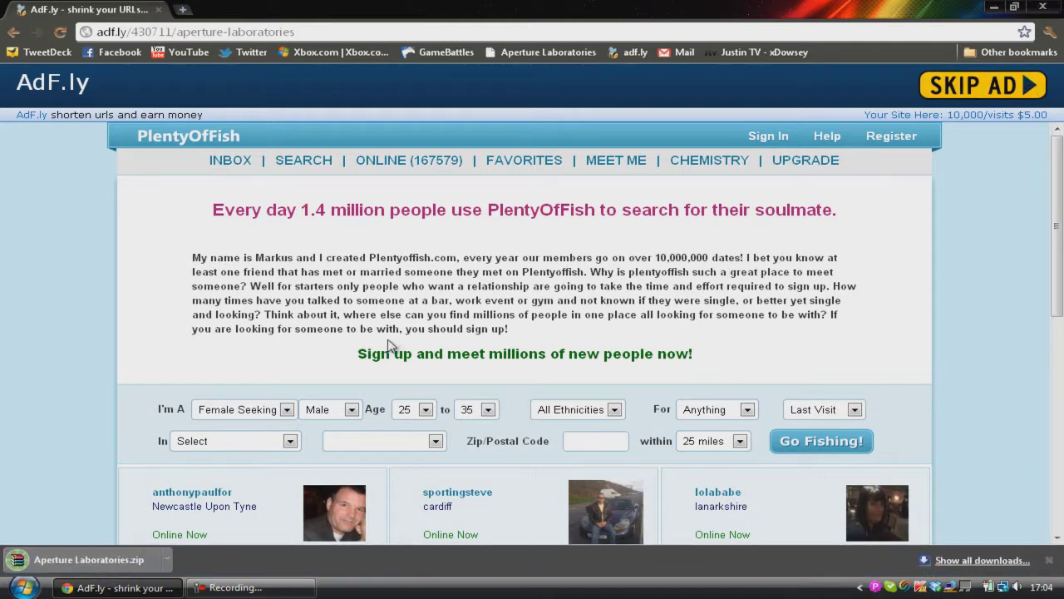
- Open the downloaded Aperture Laboratories.zip in WinRAR, close the browser and licence reminder, and show the contents of The Files folder
left_click(108, 557)
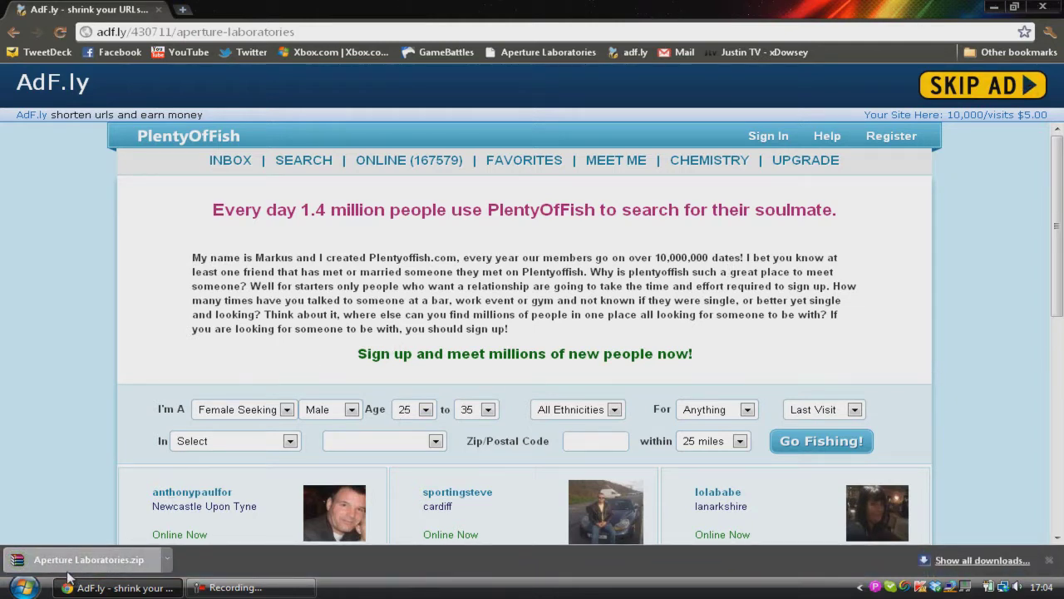
left_click(1043, 6)
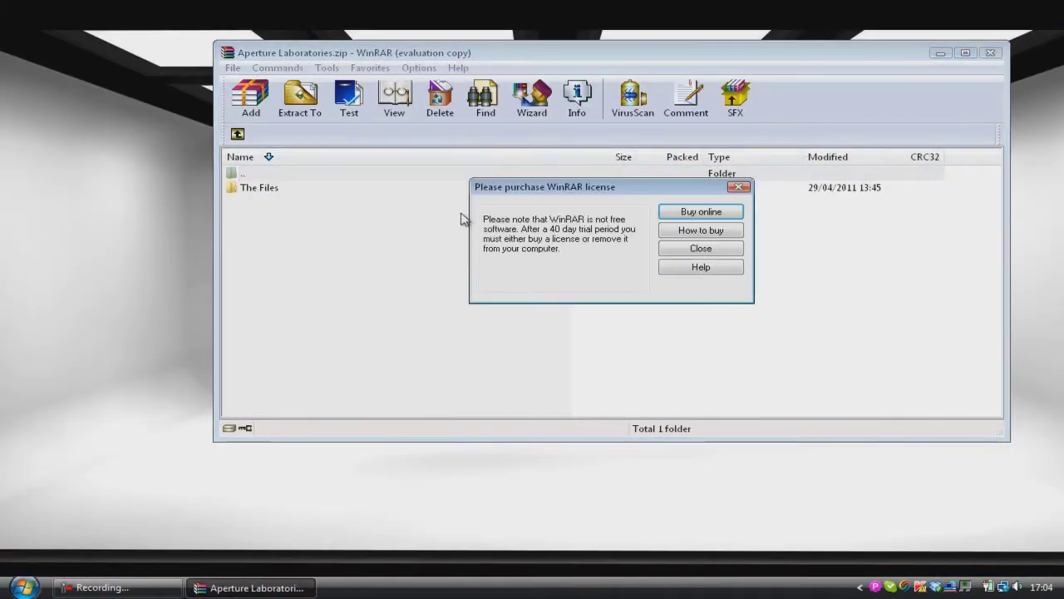
left_click(739, 187)
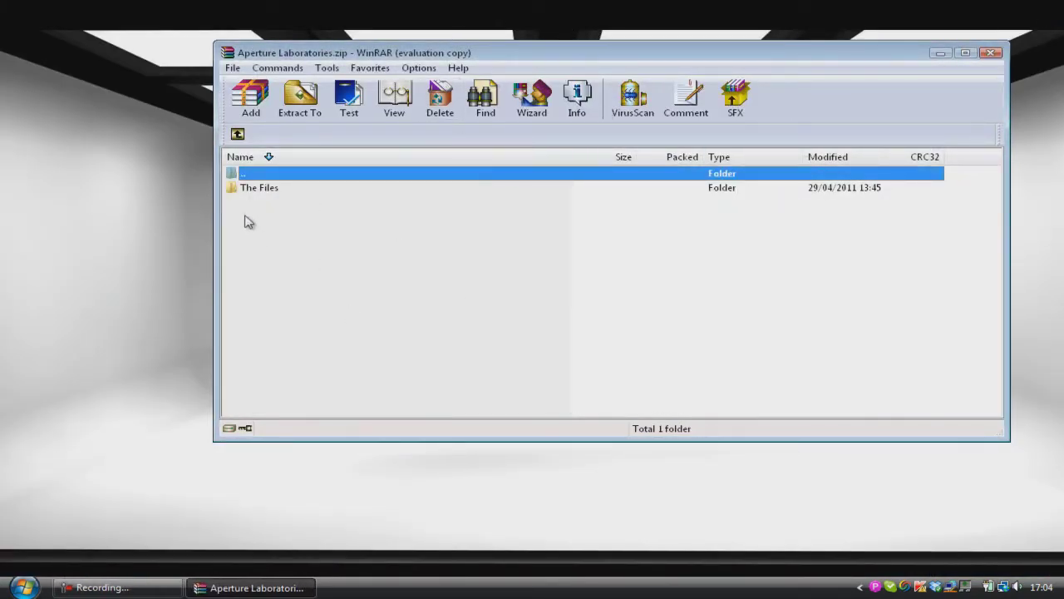
left_click(268, 190)
double_click(268, 190)
left_click(268, 191)
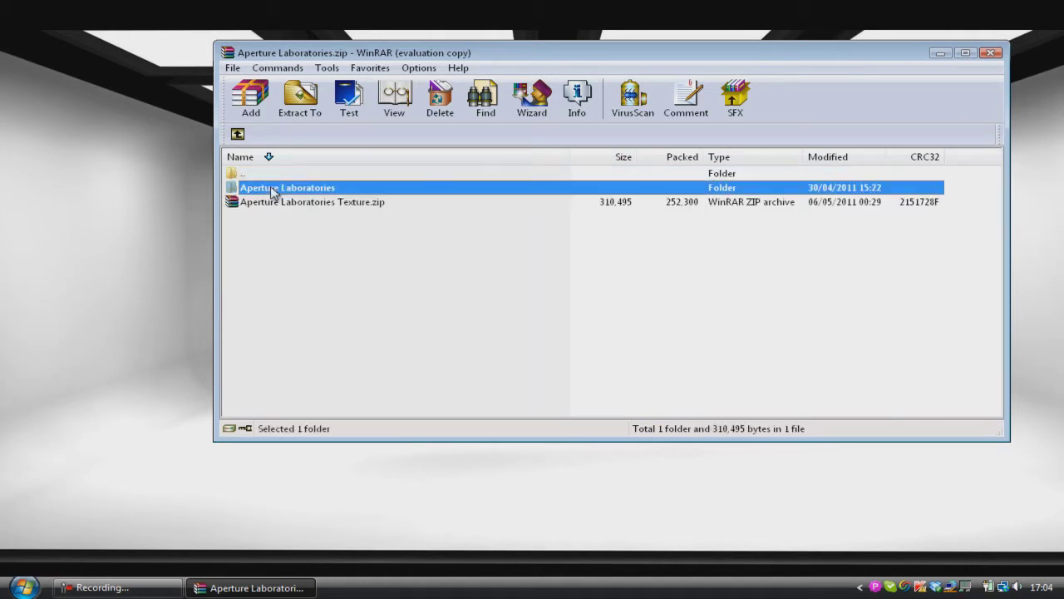
left_click(310, 204)
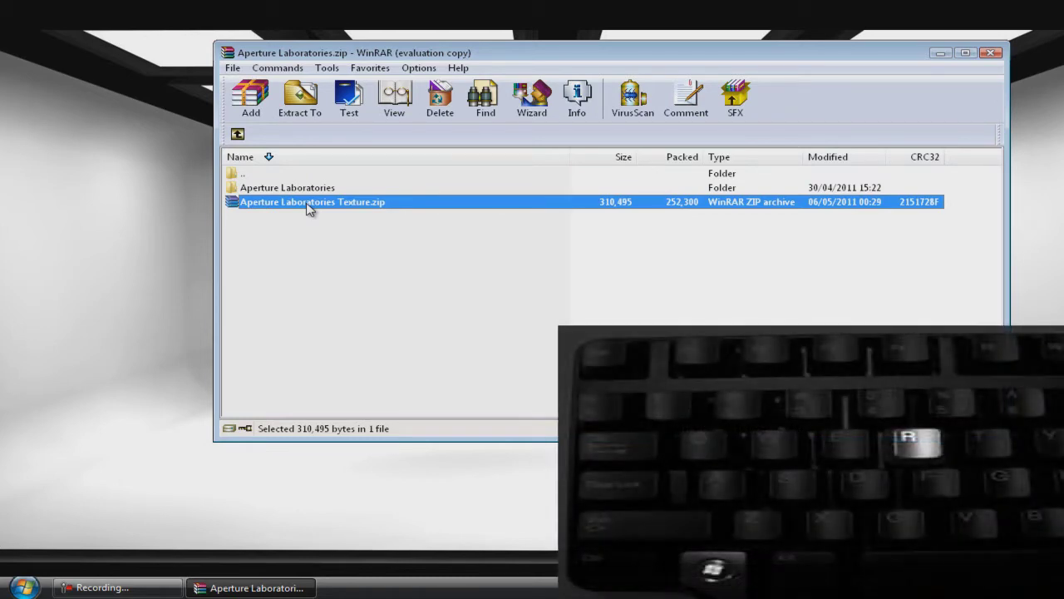
- Run %appdata% from the Windows Run dialog and open the saves folder inside .minecraft
key("super+r")
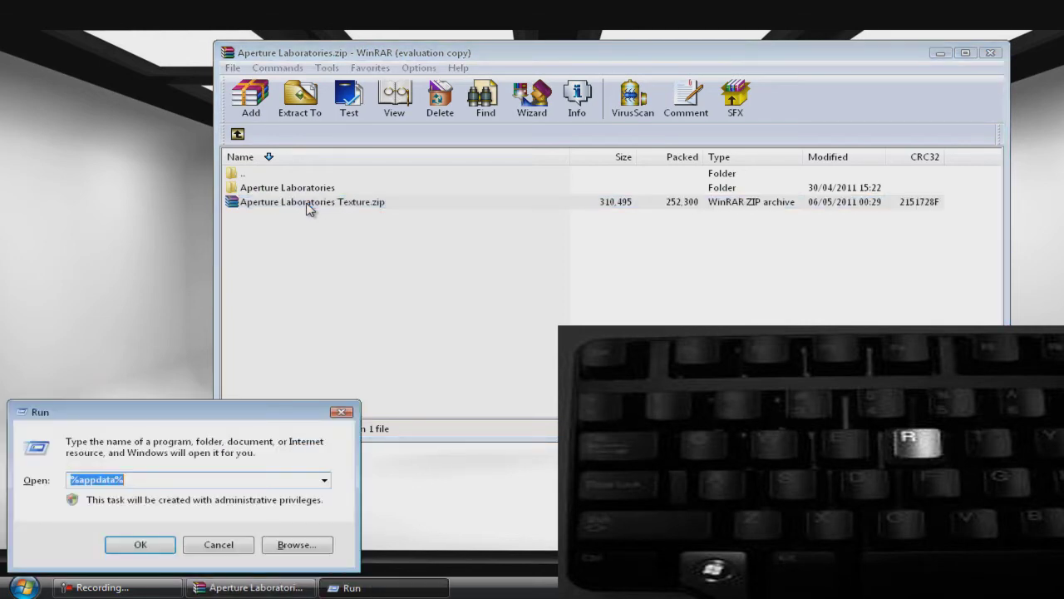
key("BackSpace")
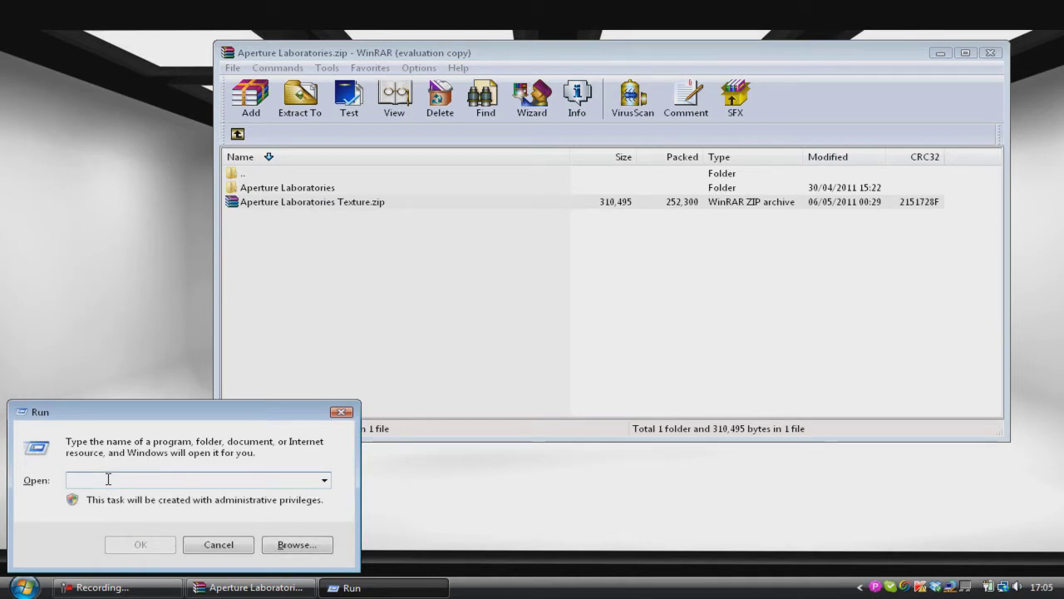
type("%appdata%")
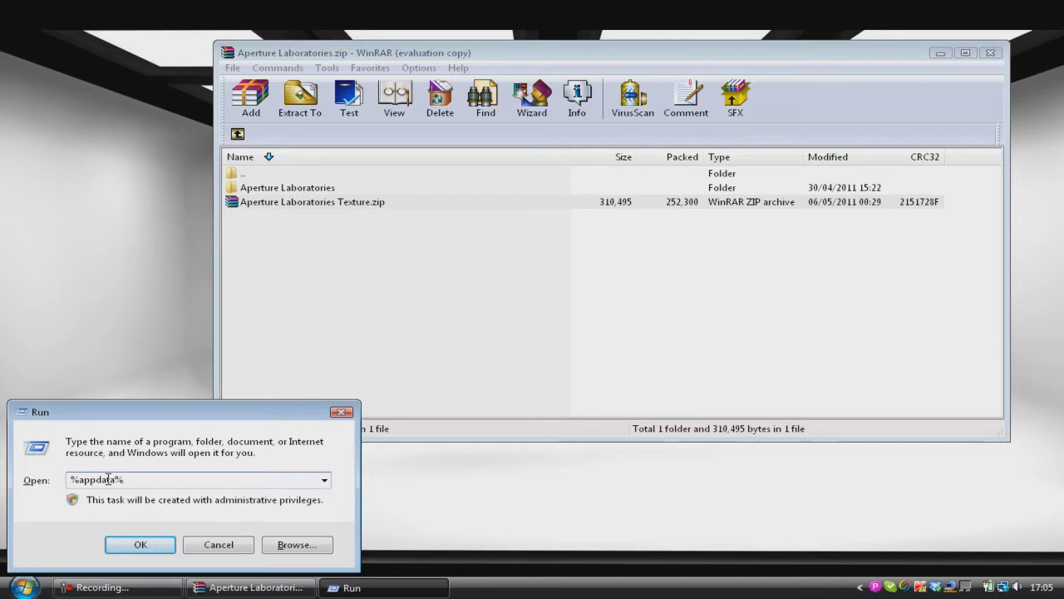
left_click(138, 542)
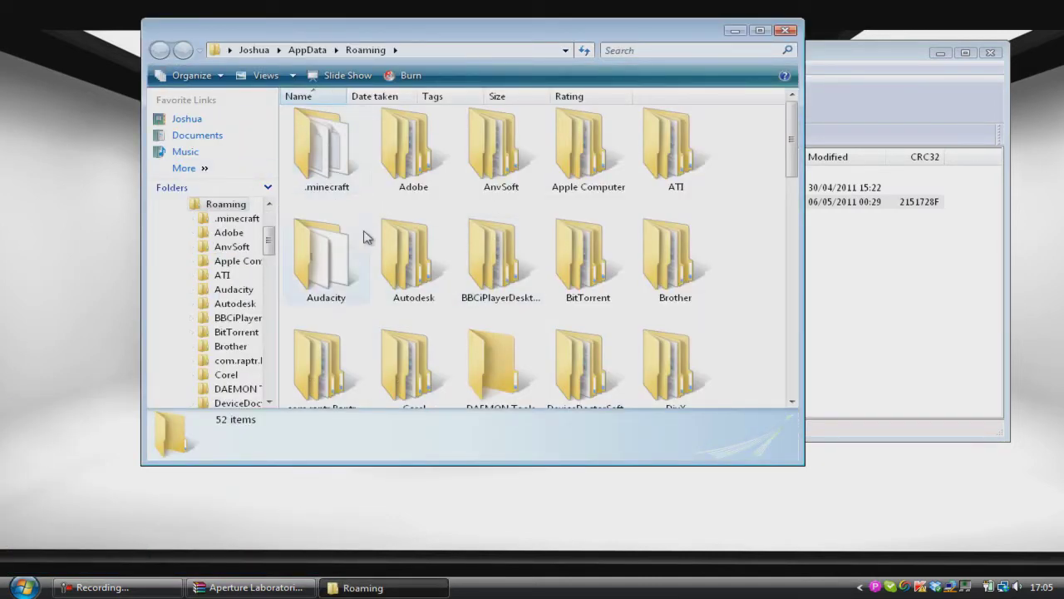
left_click_drag(791, 134, 768, 108)
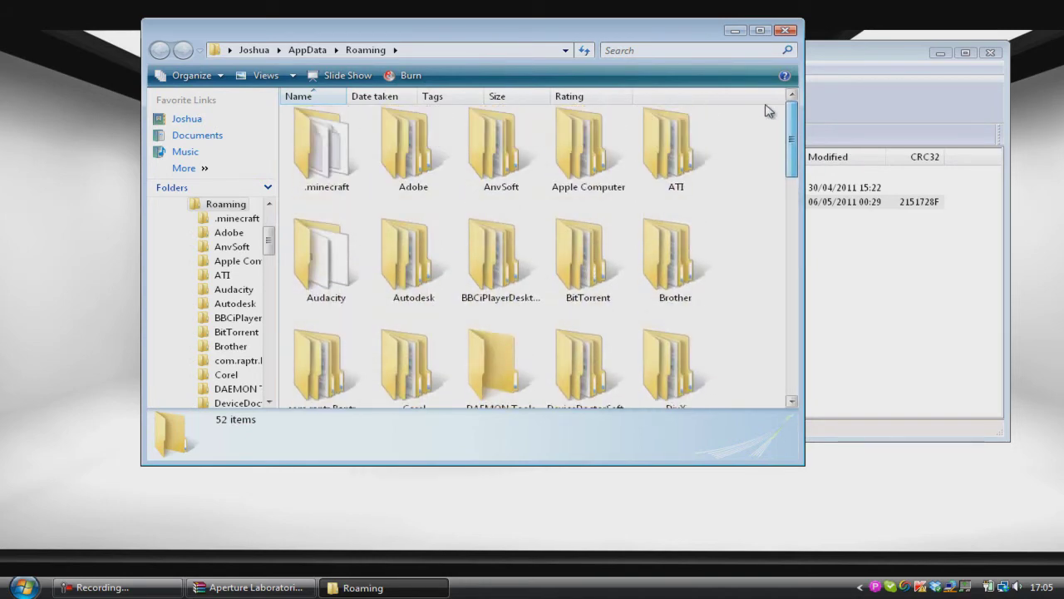
double_click(327, 169)
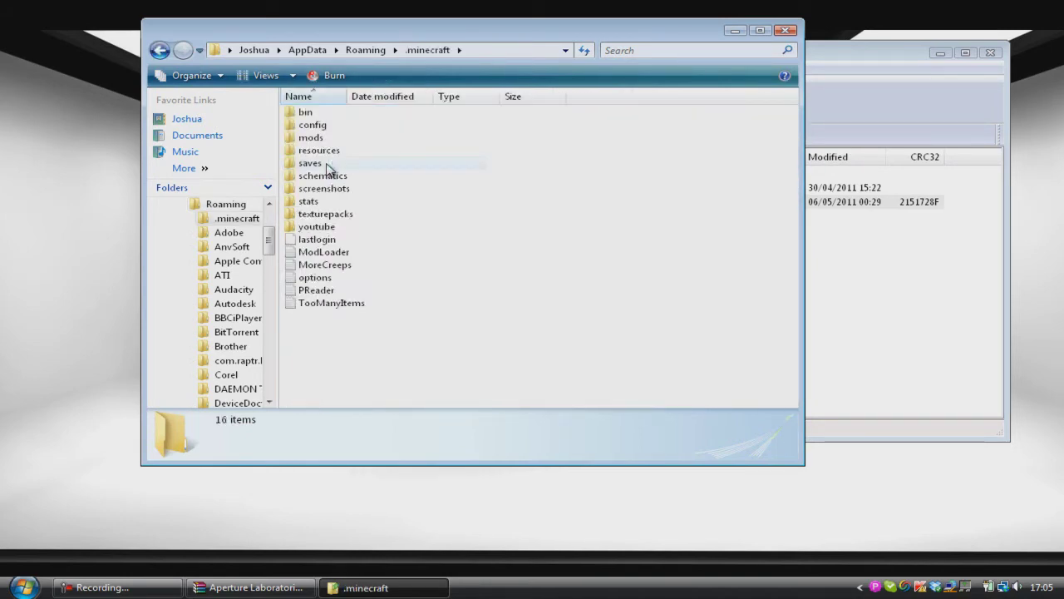
double_click(329, 164)
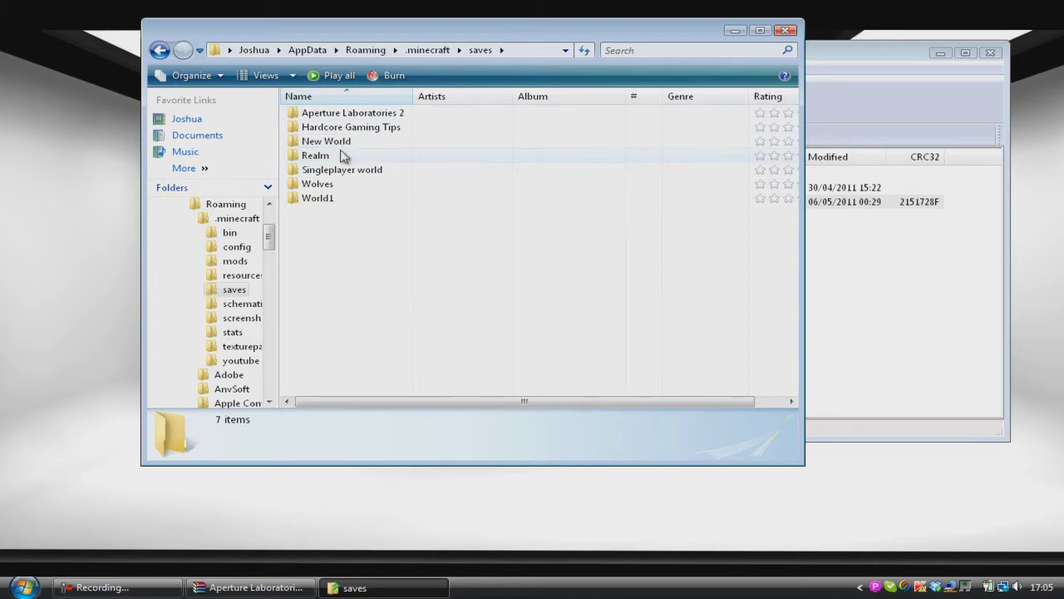
- Arrange the saves and archive windows side by side and extract the Aperture Laboratories folder into saves
left_click_drag(556, 31, 489, 47)
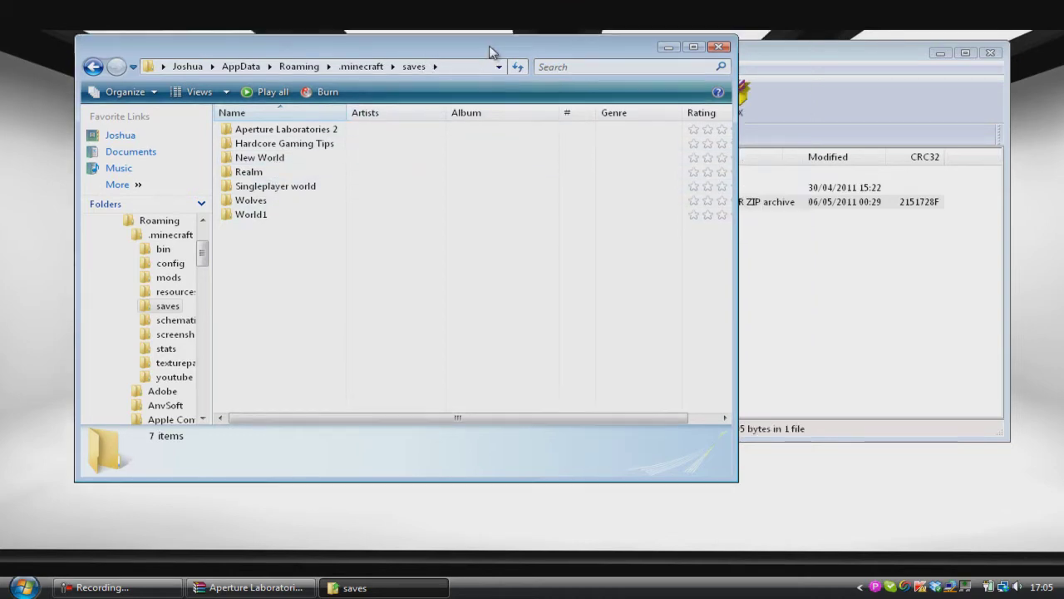
left_click_drag(877, 55, 1013, 55)
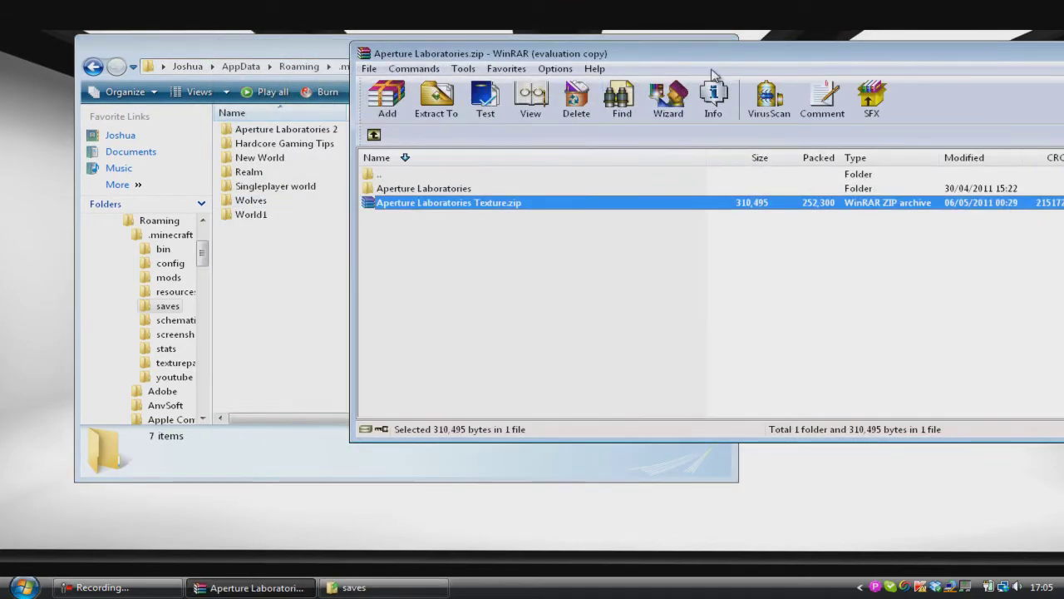
left_click(324, 50)
left_click_drag(499, 42, 380, 66)
left_click(636, 54)
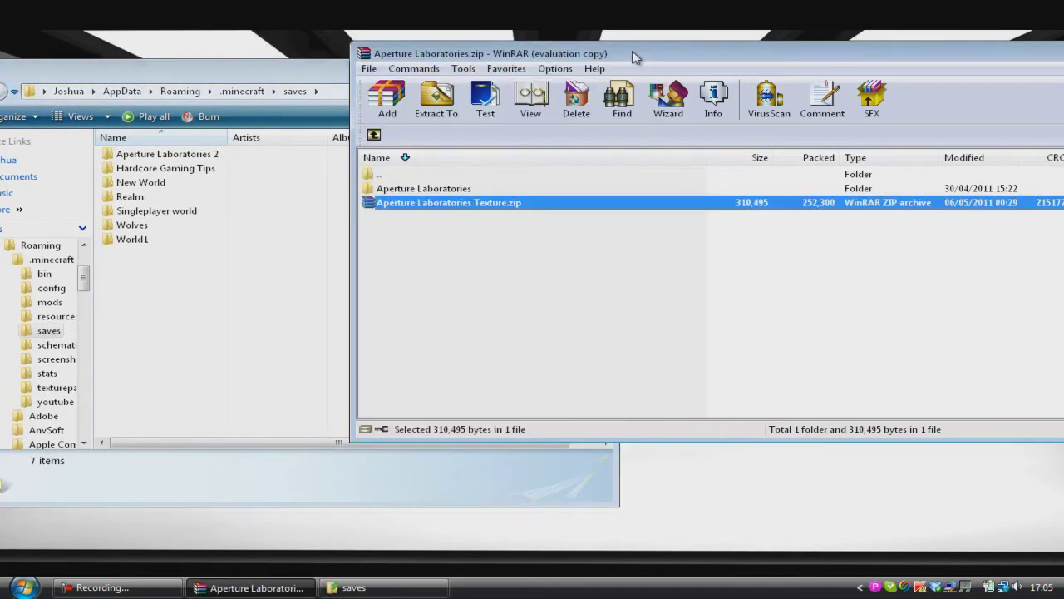
left_click(441, 189)
left_click_drag(439, 199, 200, 280)
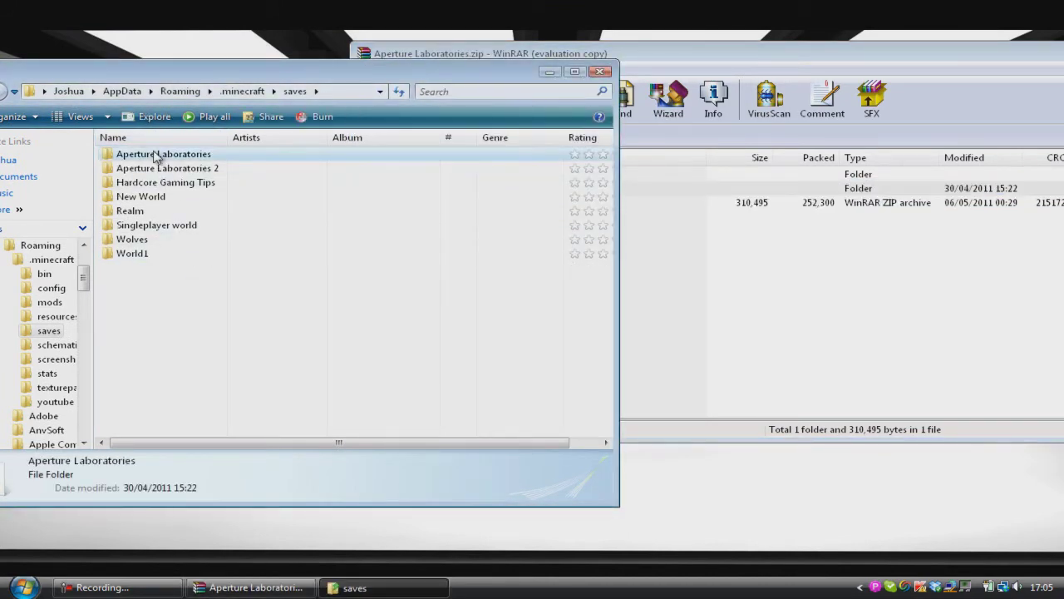
- Extract Aperture Laboratories Texture.zip from the archive into the texturepacks folder of .minecraft
left_click_drag(170, 76, 278, 78)
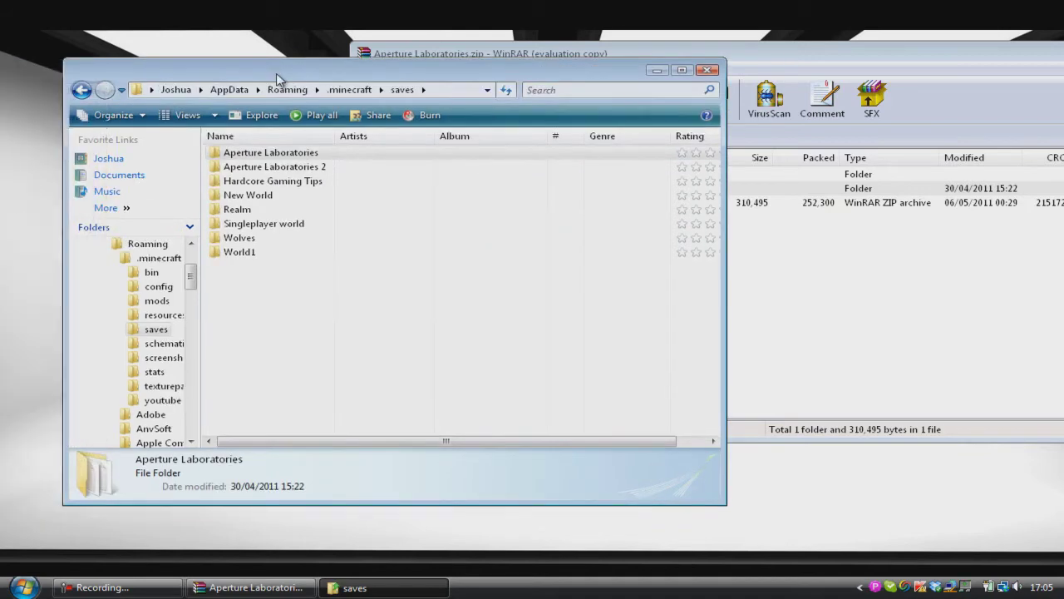
left_click(81, 90)
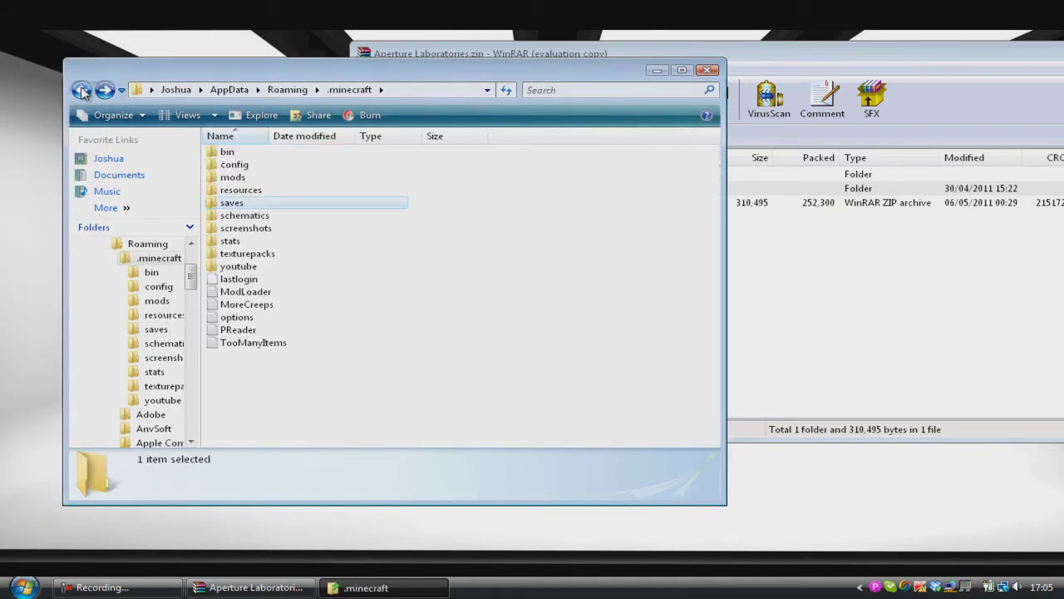
double_click(247, 253)
left_click(732, 261)
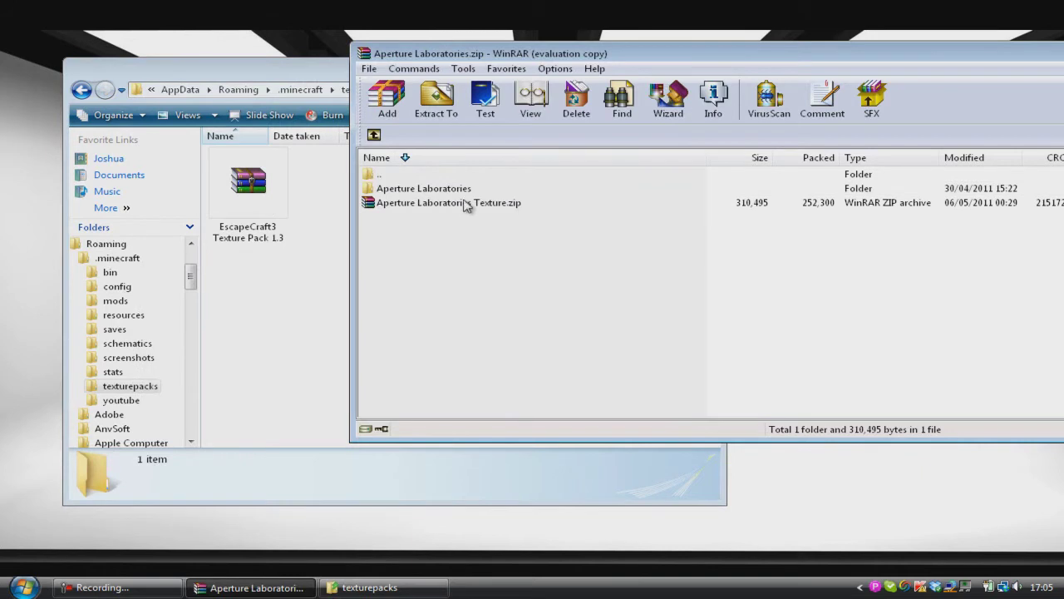
left_click_drag(420, 205, 323, 193)
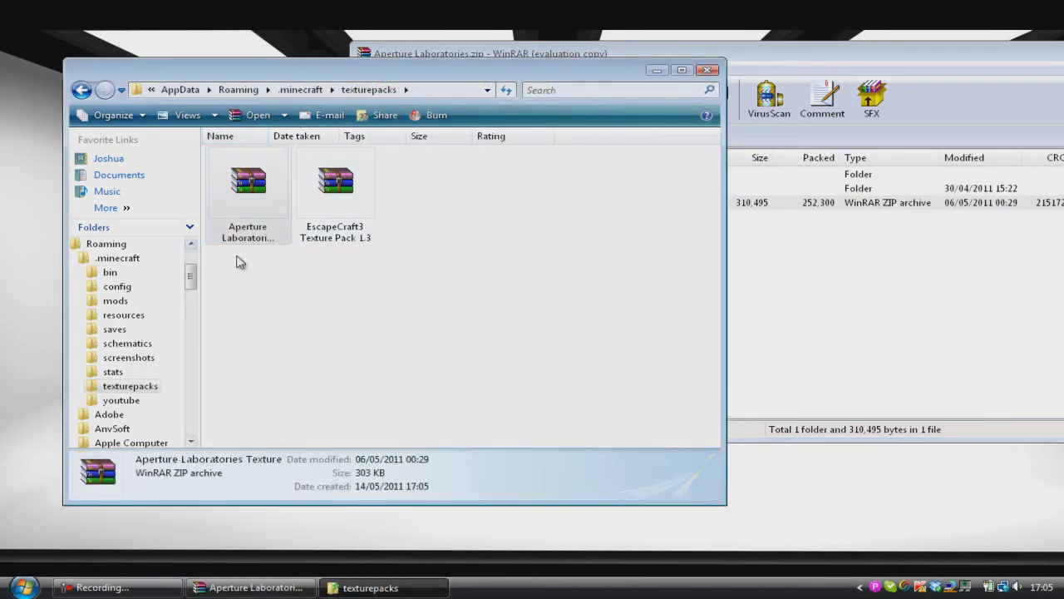
- Close the texturepacks folder window and the WinRAR archive window
left_click(708, 70)
left_click_drag(769, 55, 510, 75)
left_click(870, 72)
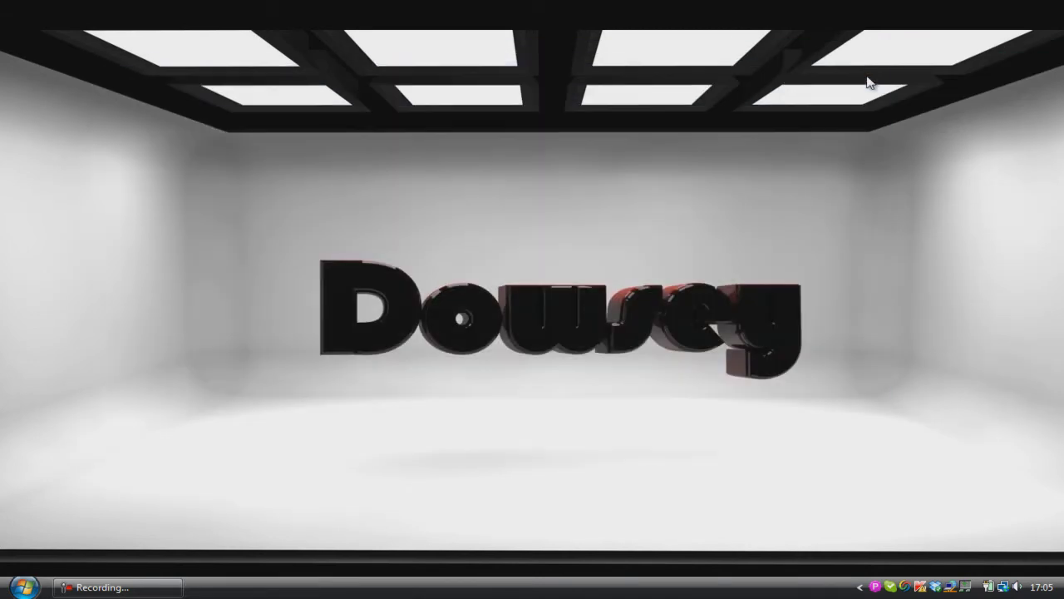
- Launch Minecraft and log in with the remembered account details
left_click(25, 587)
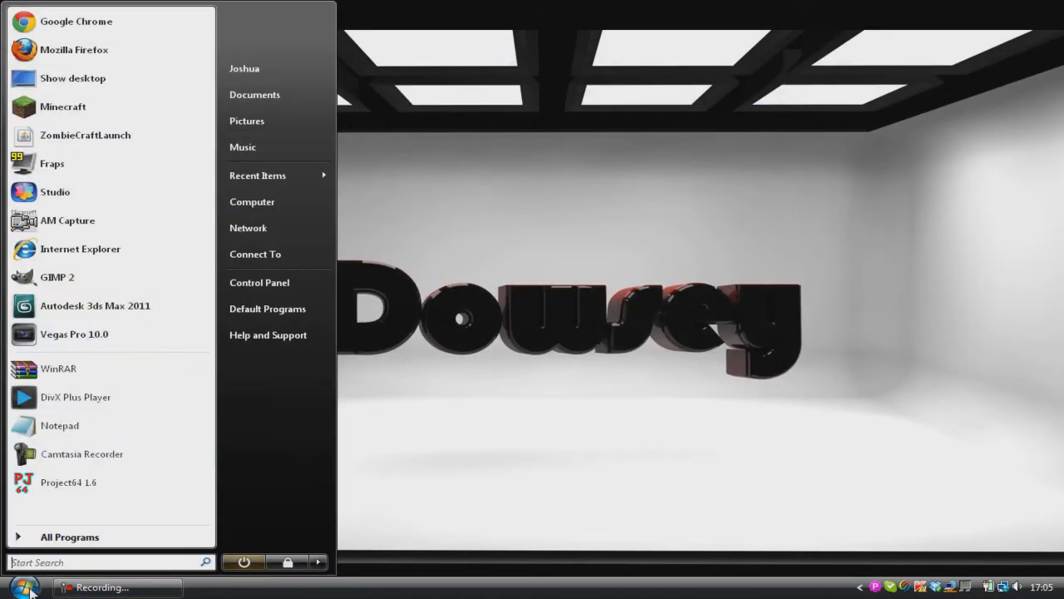
left_click(75, 108)
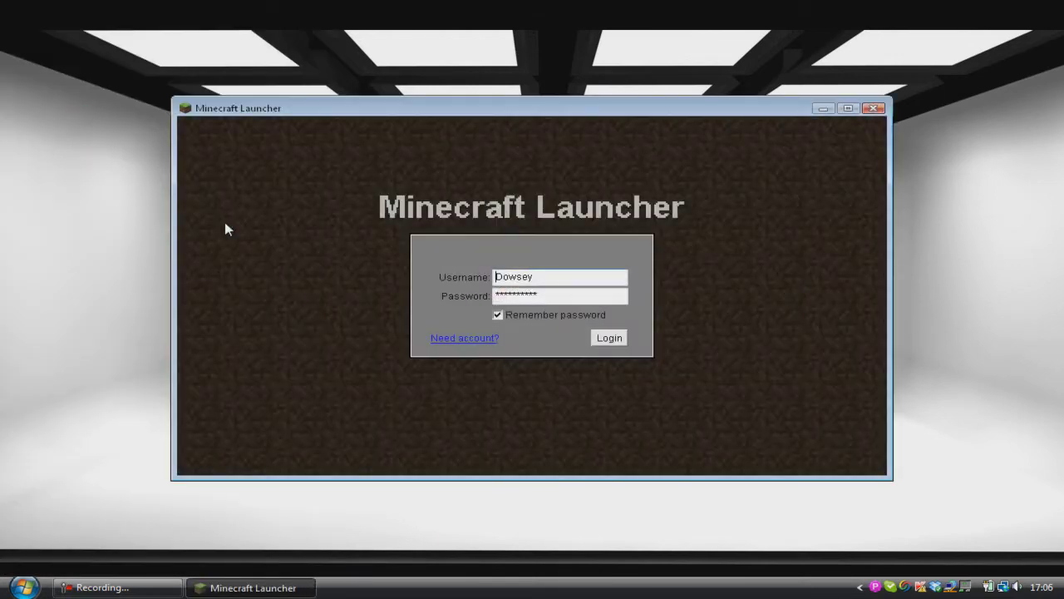
left_click(609, 338)
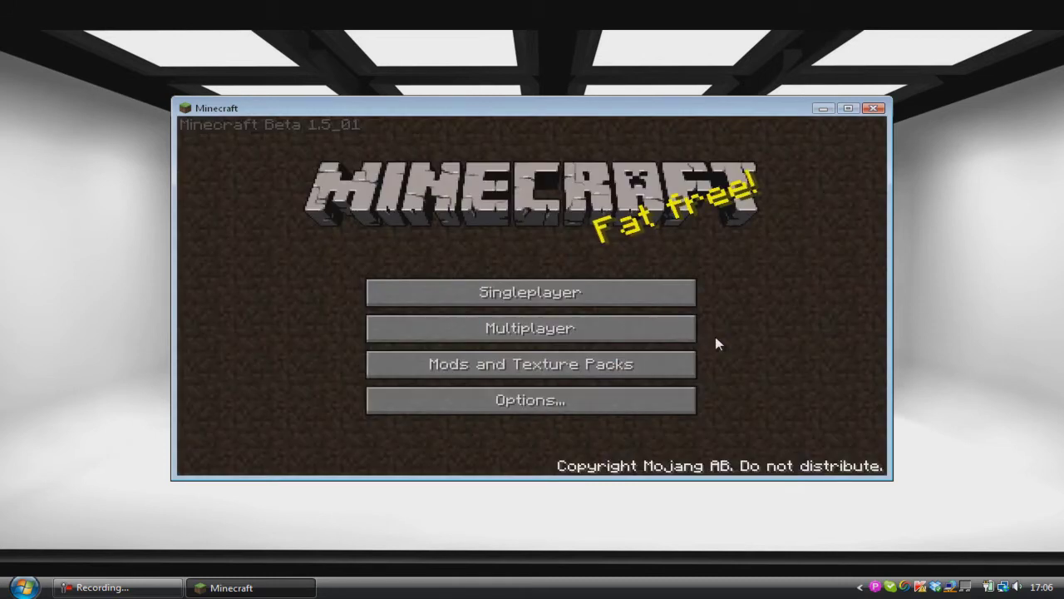
- Apply Aperture Laboratories Texture.zip as the Minecraft texture pack and return to the title screen
left_click(605, 372)
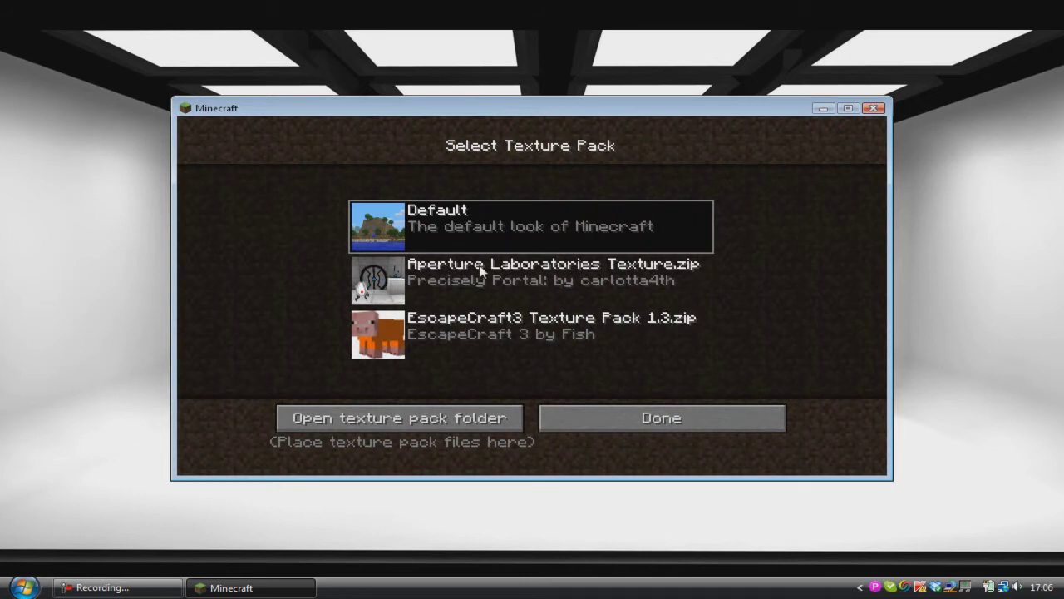
left_click(625, 273)
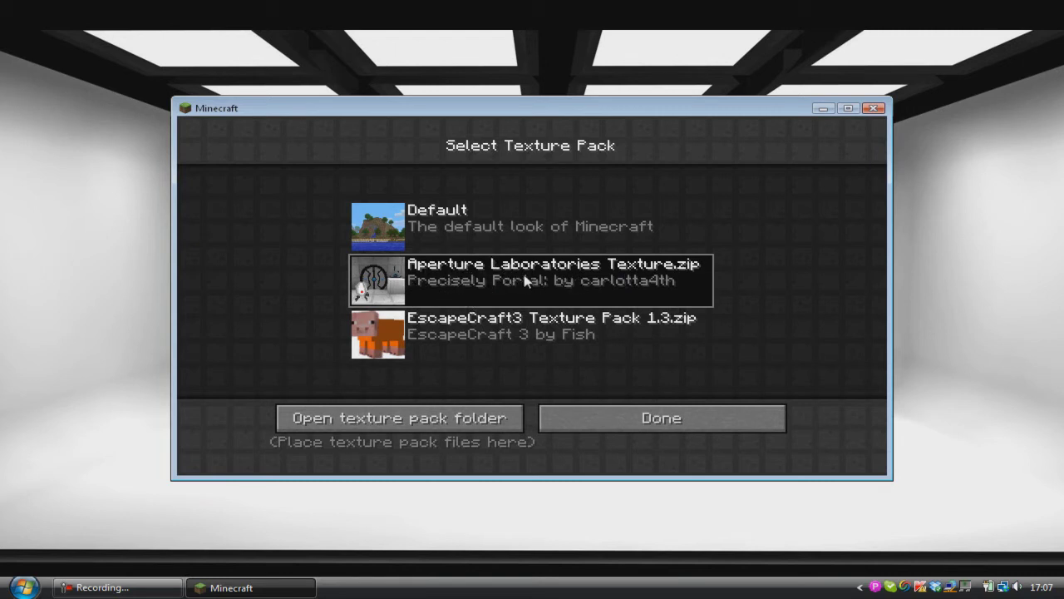
left_click(595, 412)
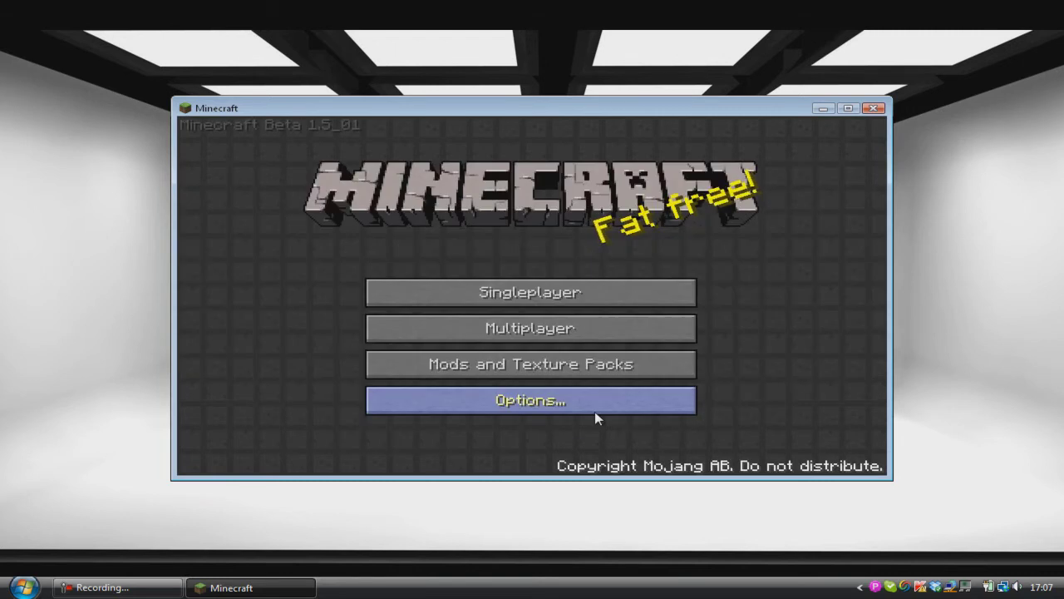
- Load the Aperture Laboratories single-player world and walk forward along the entrance path
left_click(502, 289)
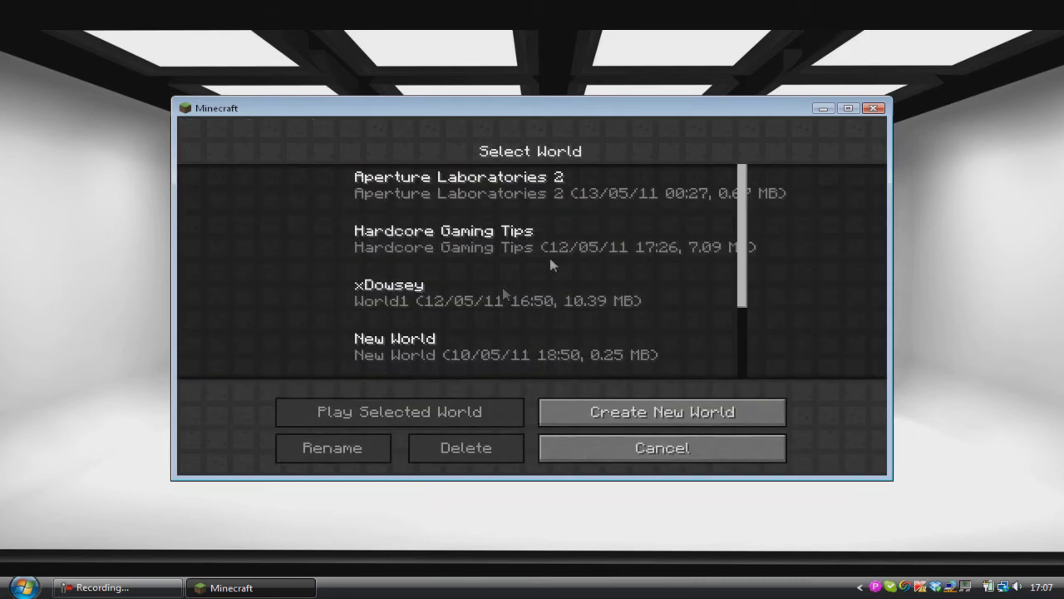
left_click_drag(737, 202, 732, 311)
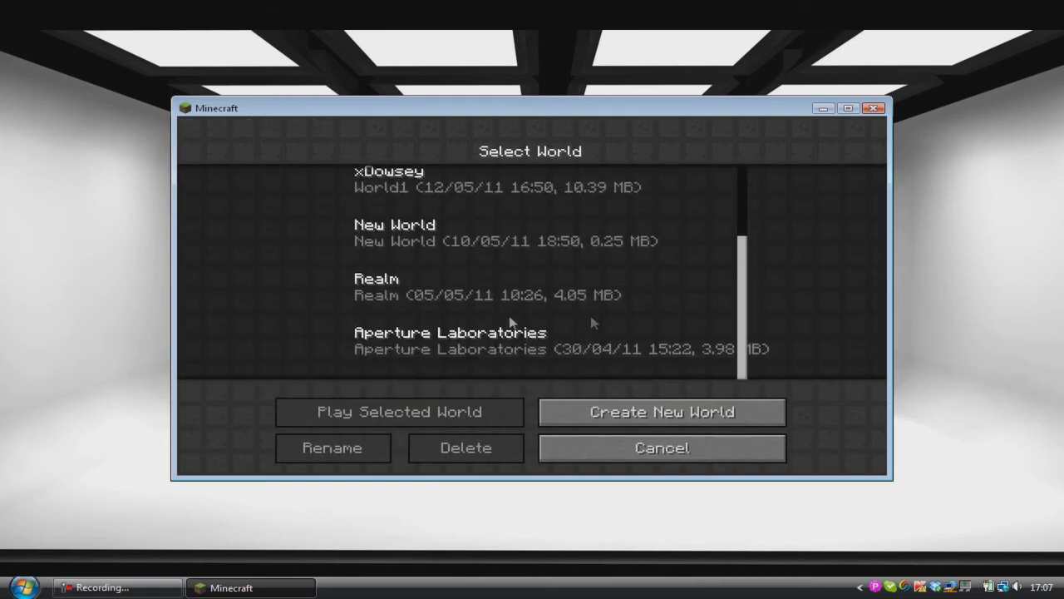
left_click(469, 350)
left_click(436, 412)
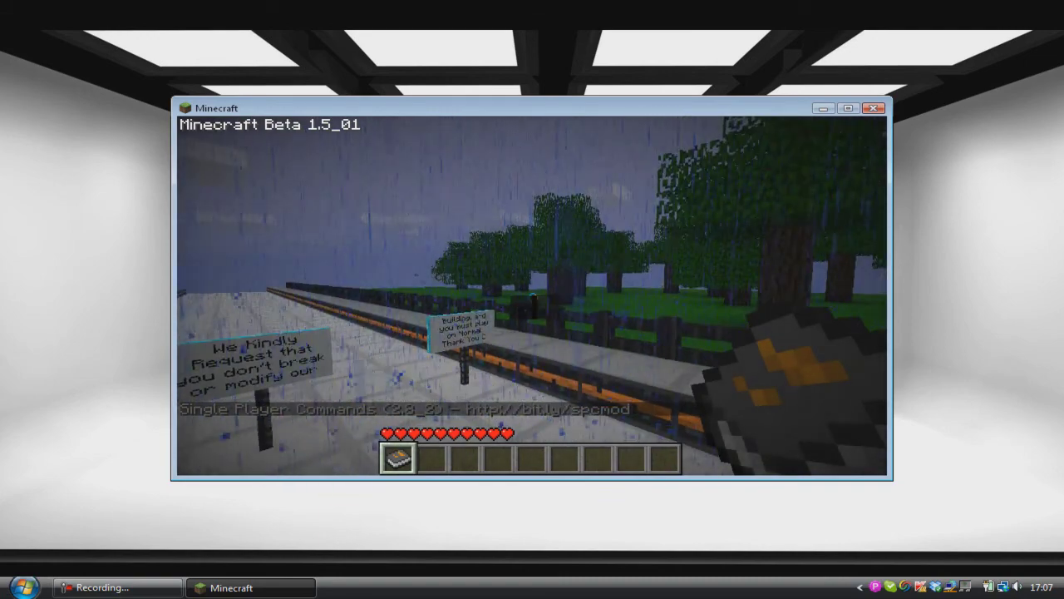
key("w")
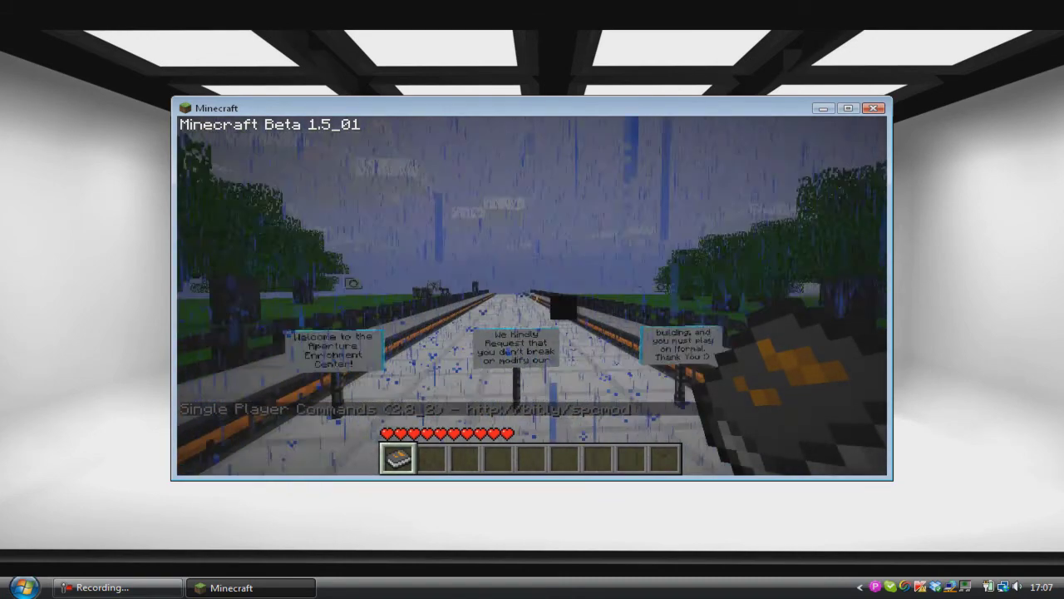
key("w")
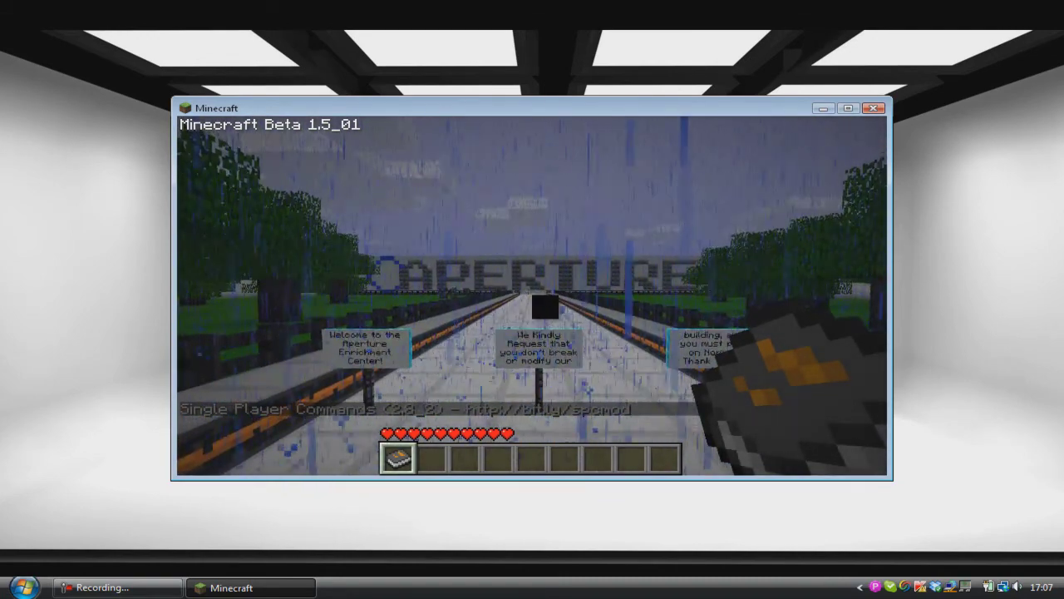